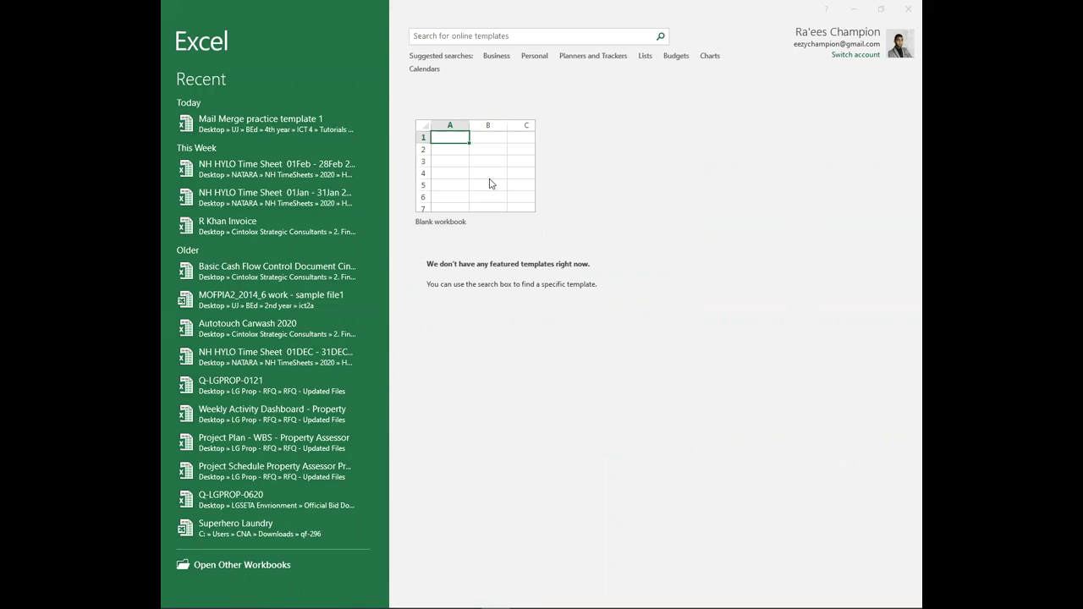
Step: Create a blank workbook and practise selecting B3, C2, C3, C6, column C, row 1 and A3
click(489, 183)
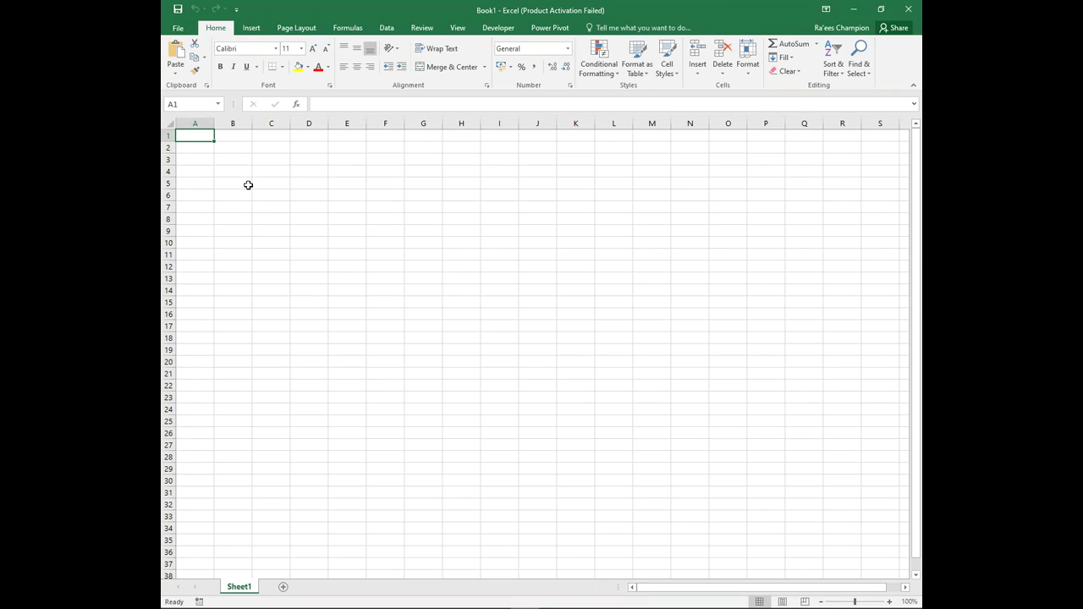
click(235, 156)
click(278, 147)
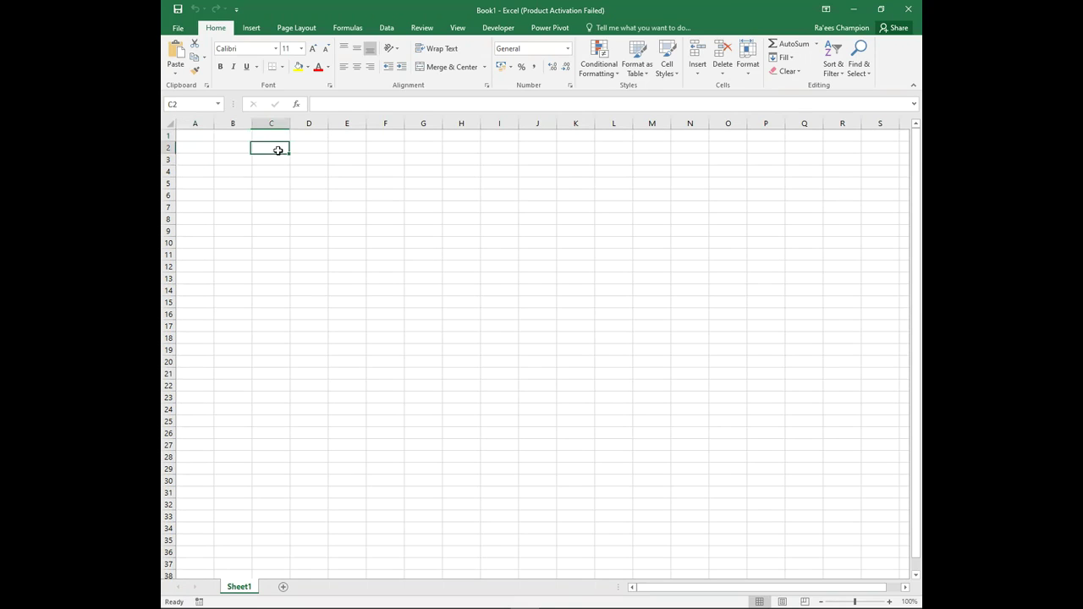
click(275, 161)
click(271, 197)
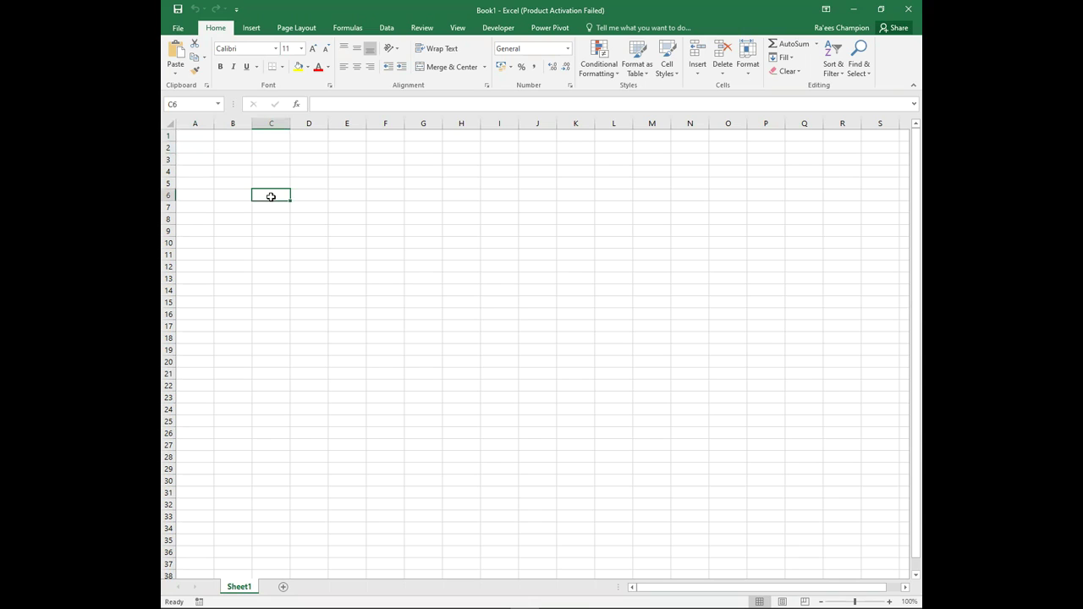
click(269, 124)
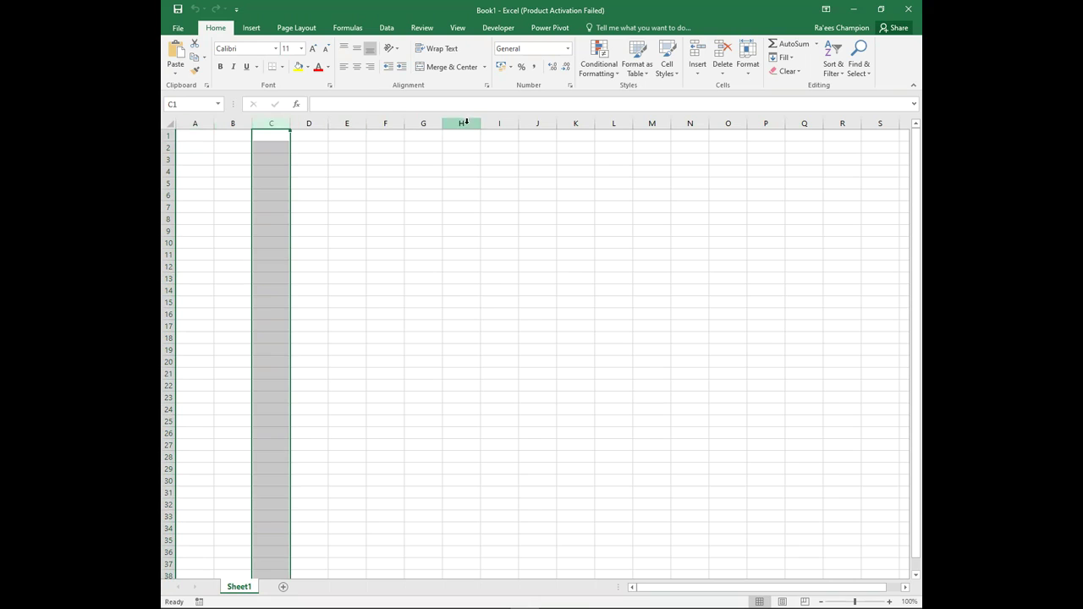
click(169, 135)
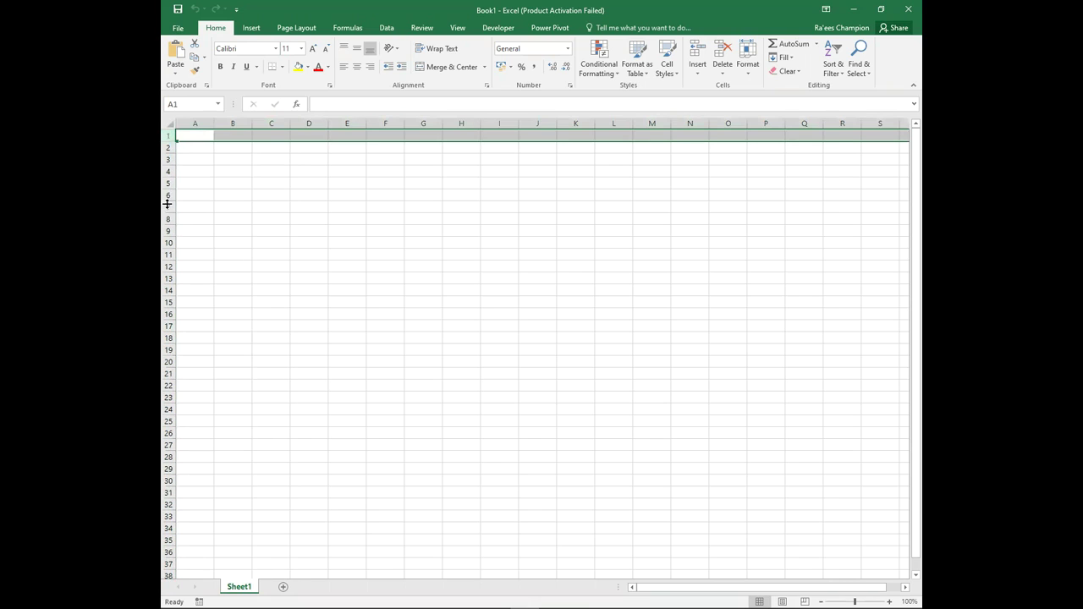
click(197, 158)
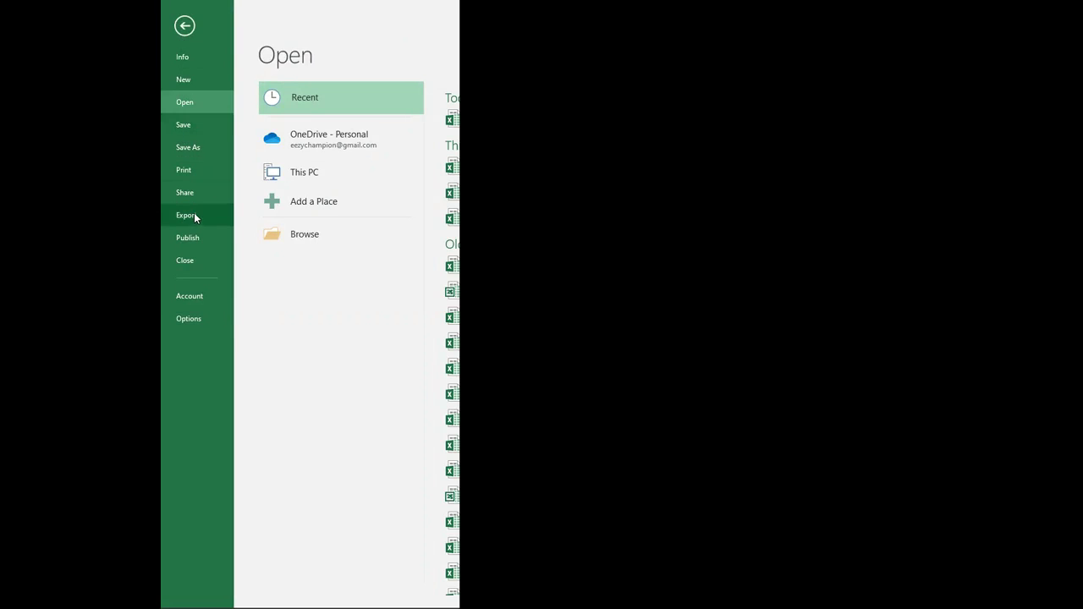
click(184, 26)
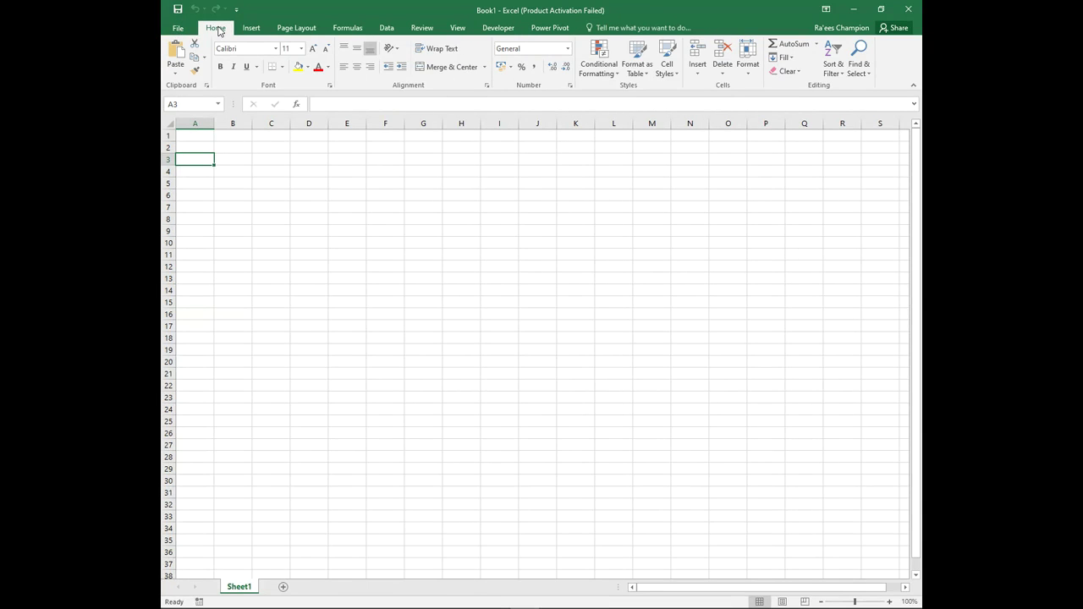
Step: Paste the copied student table starting at cell A1
click(201, 138)
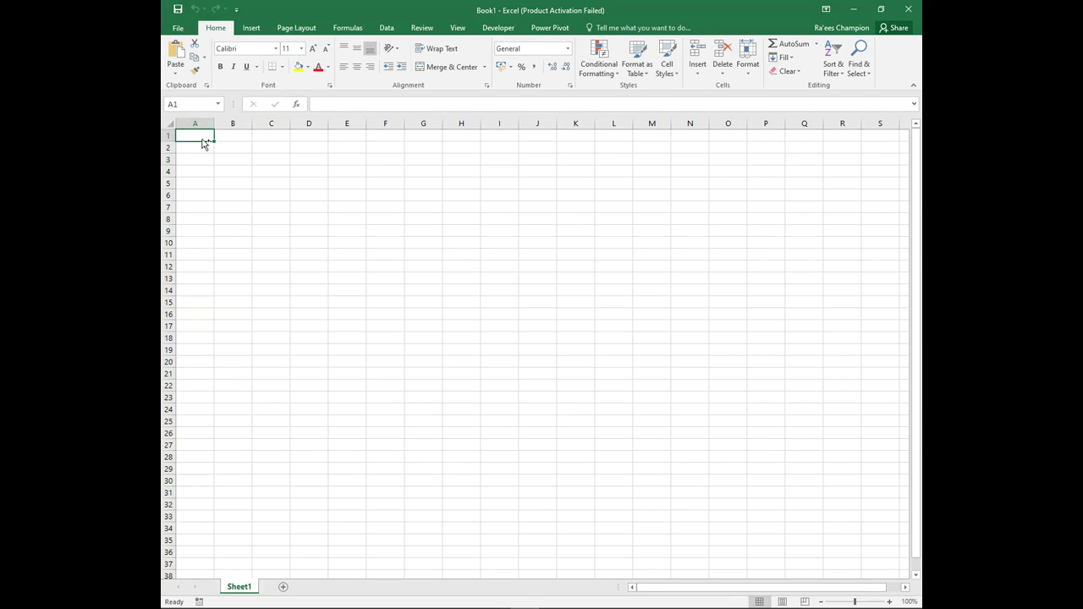
key(ctrl+v)
click(223, 261)
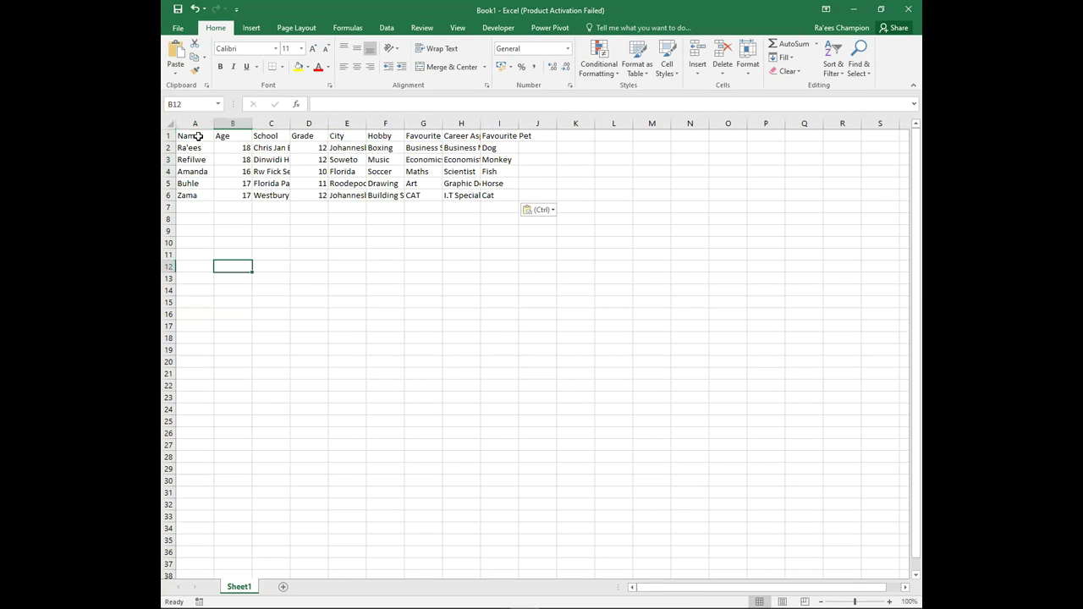
Step: Make the table's header row bold, italic and underlined
drag(197, 136, 534, 137)
click(224, 67)
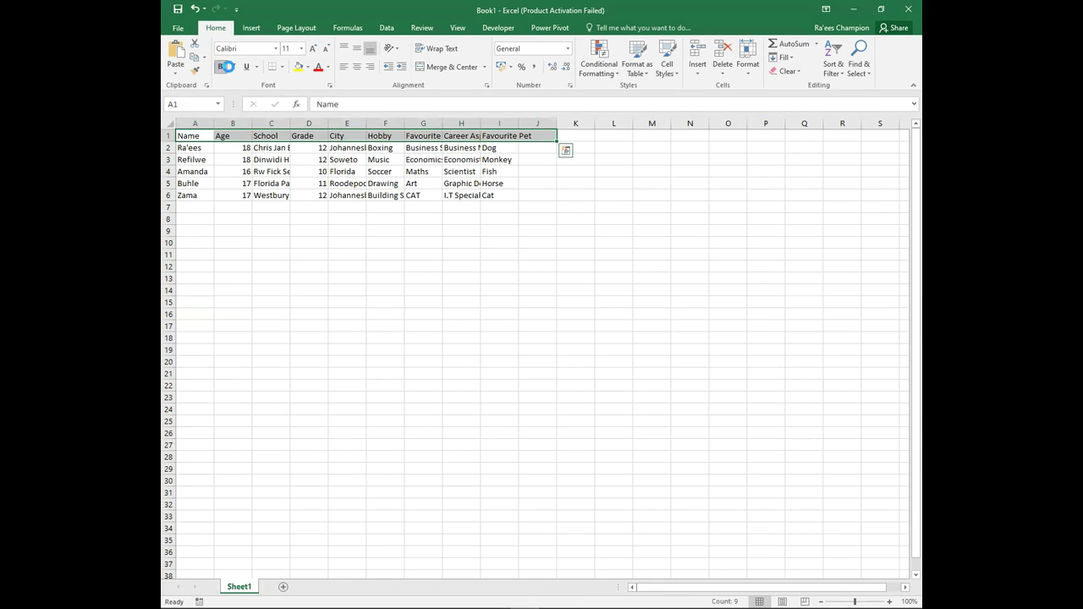
click(233, 66)
click(246, 67)
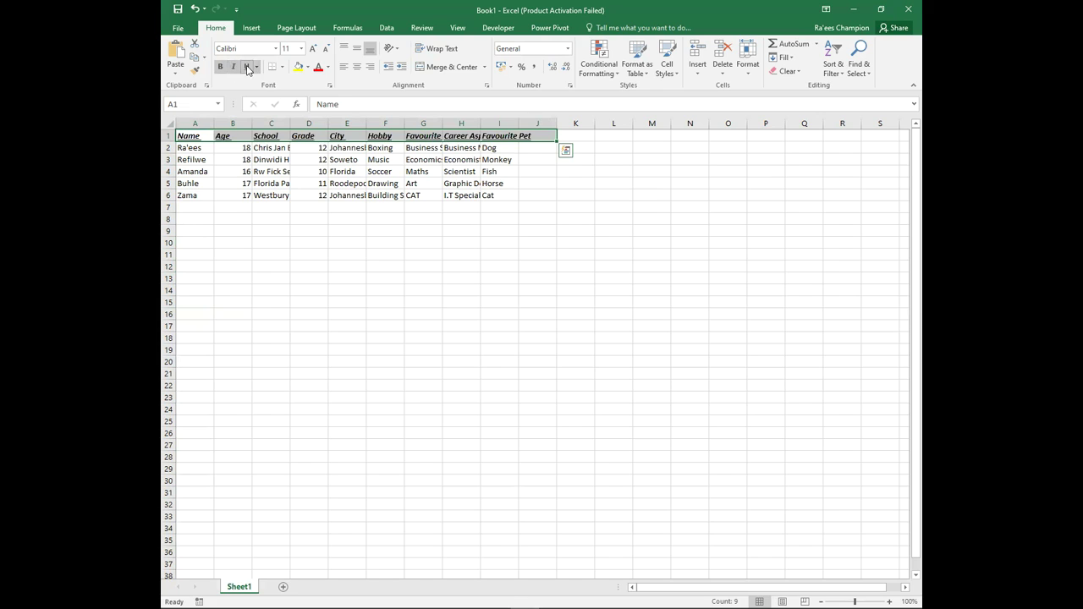
click(232, 255)
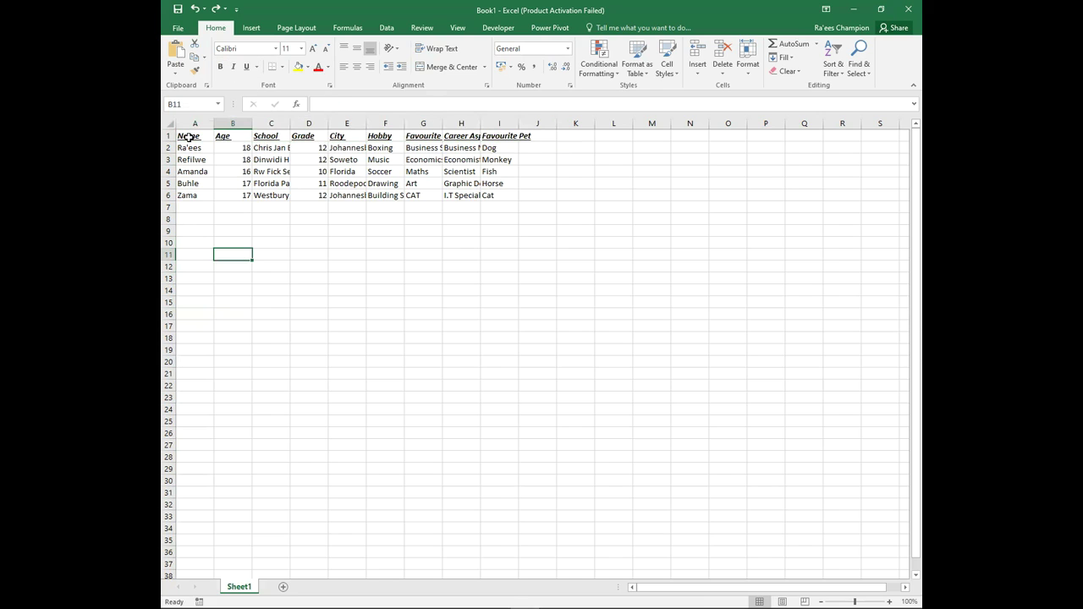
Step: Give the first two table rows red text on a yellow fill
drag(191, 137, 538, 149)
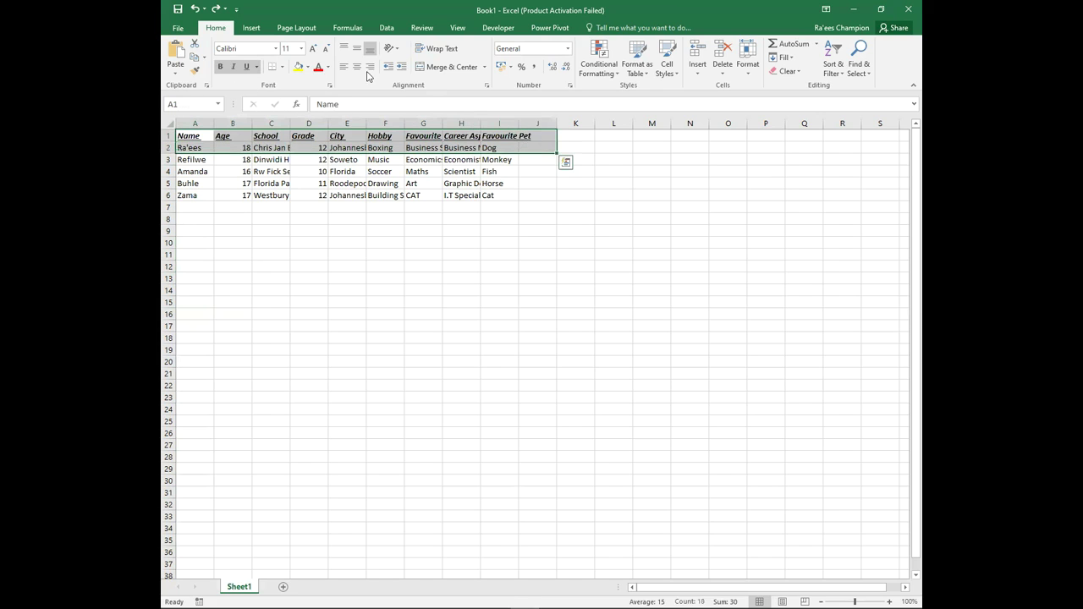
click(319, 67)
click(298, 67)
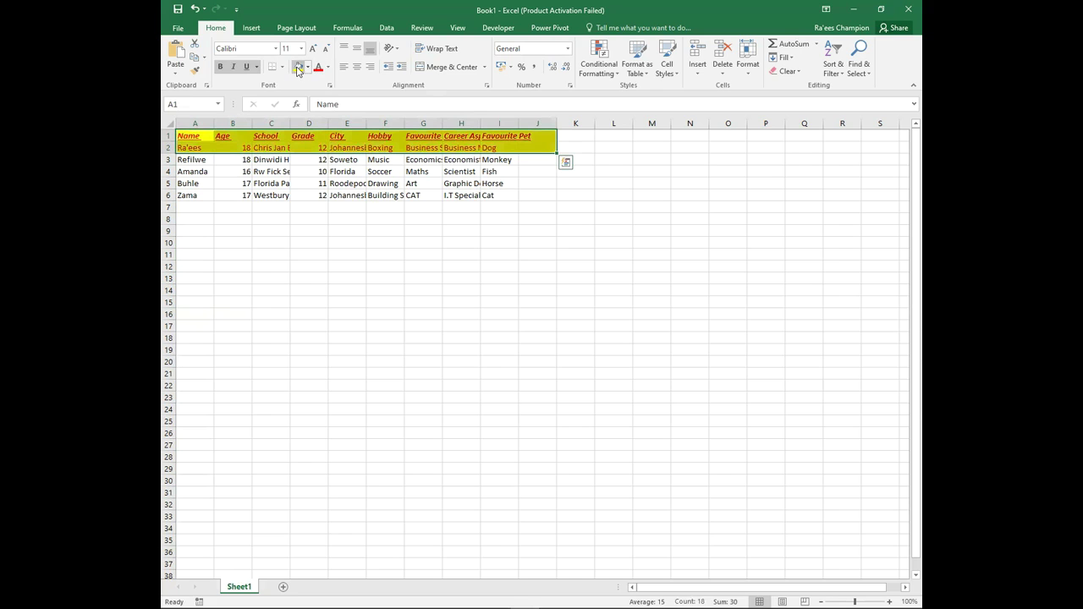
click(313, 232)
Step: Center the header row text, then return it to left alignment
drag(190, 136, 542, 137)
click(356, 67)
click(343, 67)
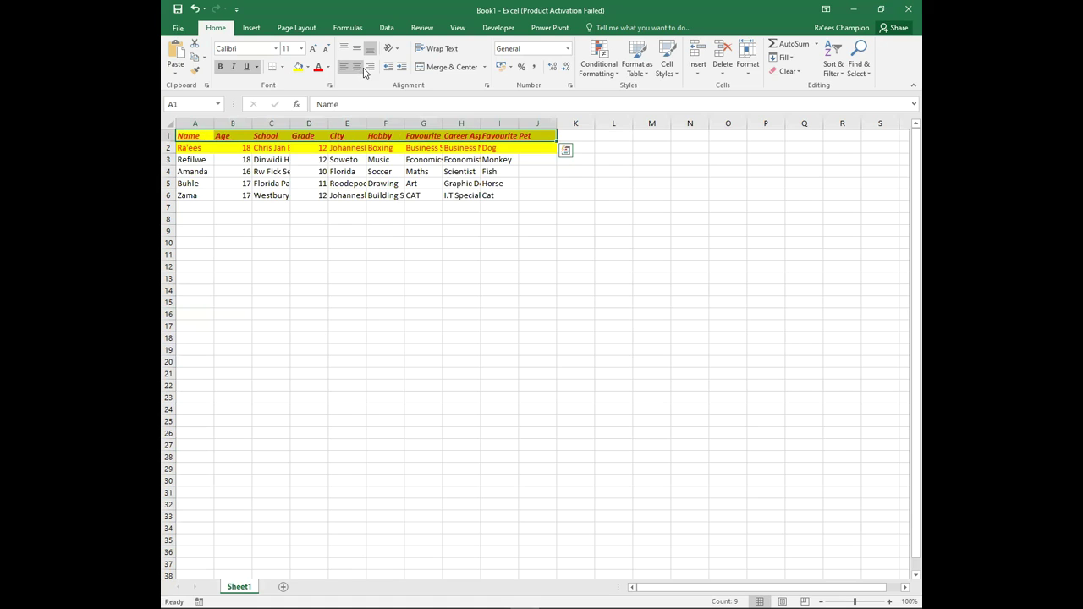
click(575, 230)
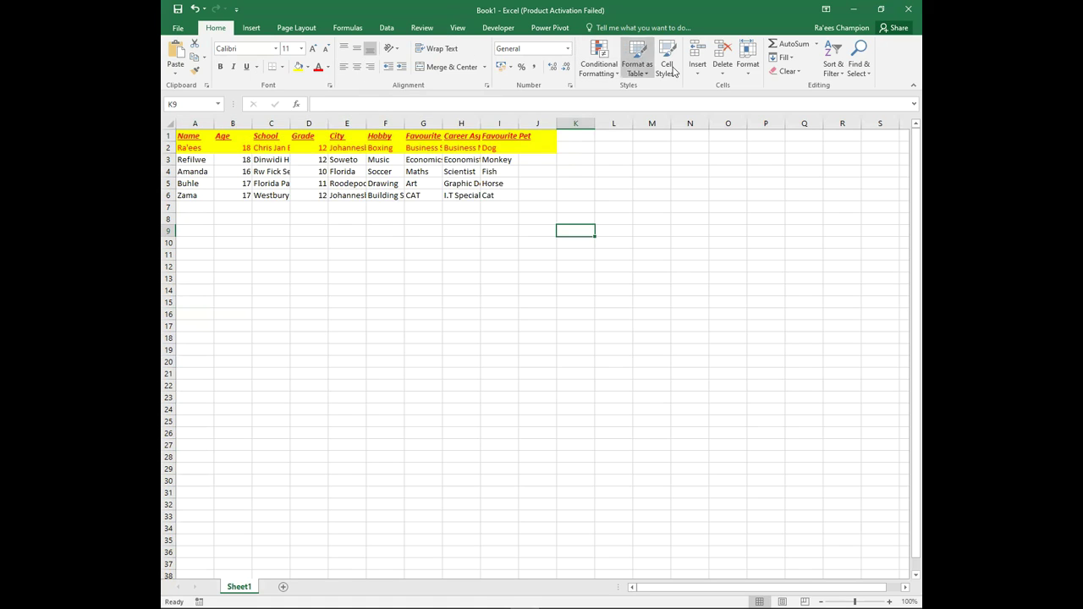
Step: Browse the Insert tab's column chart options and Page Layout, ending on the Formulas tab
click(250, 28)
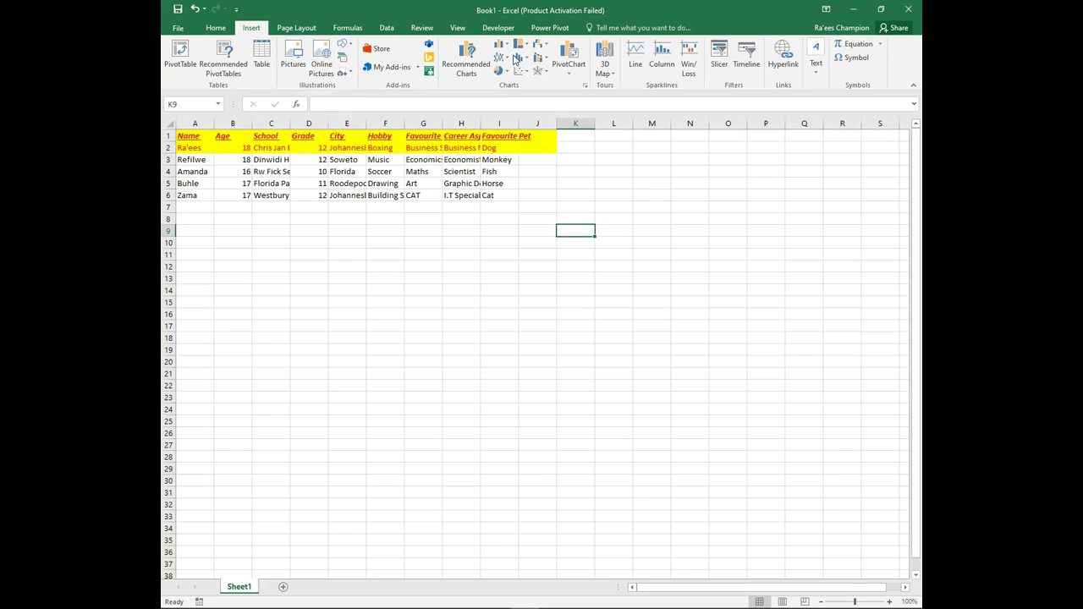
click(513, 47)
click(294, 28)
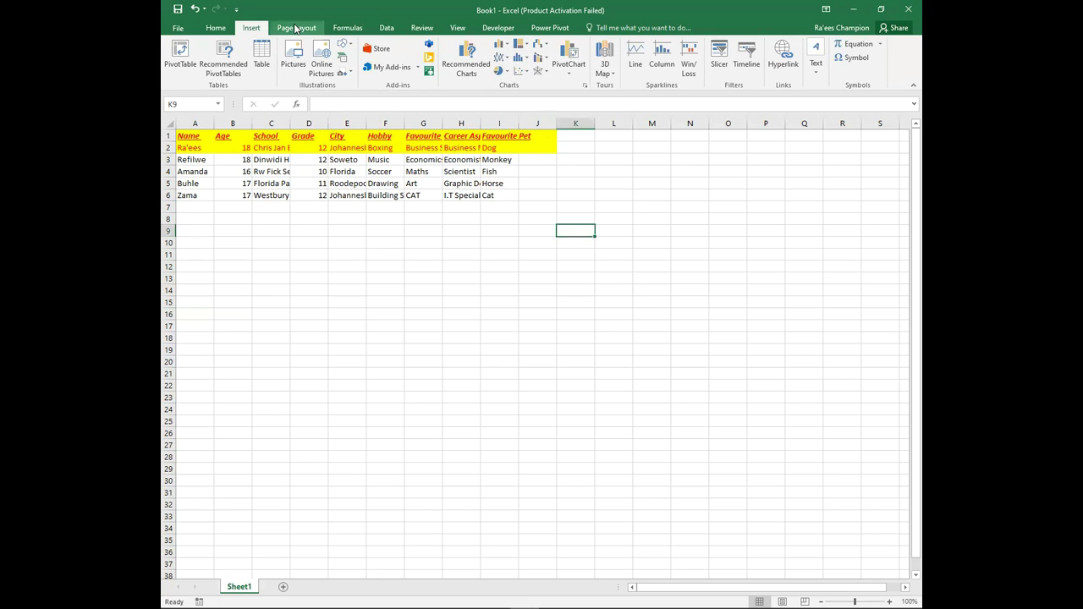
click(294, 28)
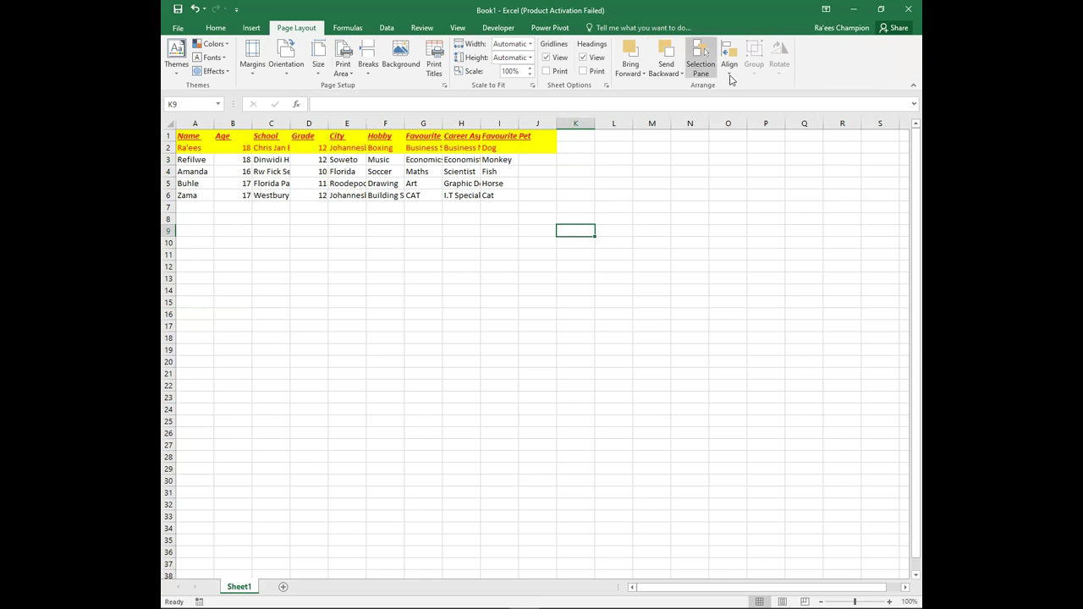
click(345, 28)
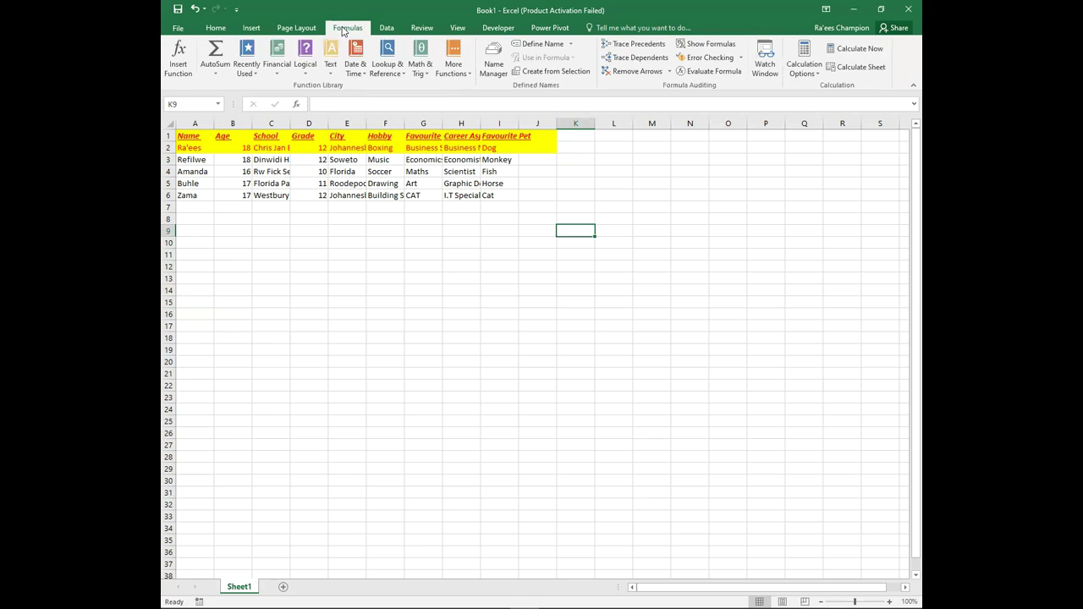
Step: Look through Financial, Logical, Text, Date & Time, Lookup, Math & Trig and other function lists, then show Data
click(276, 71)
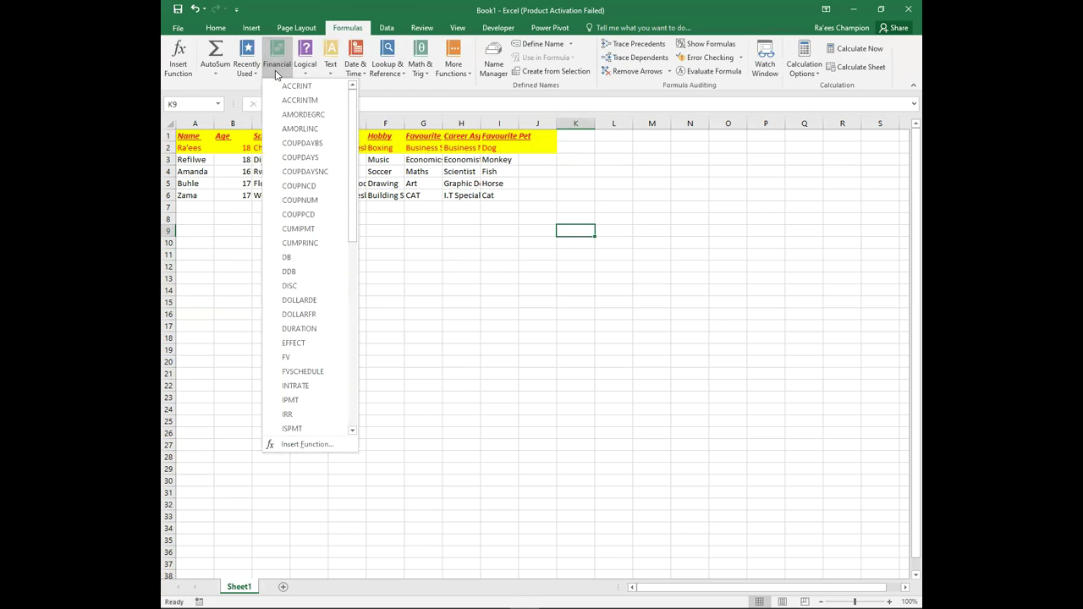
click(305, 71)
click(305, 71)
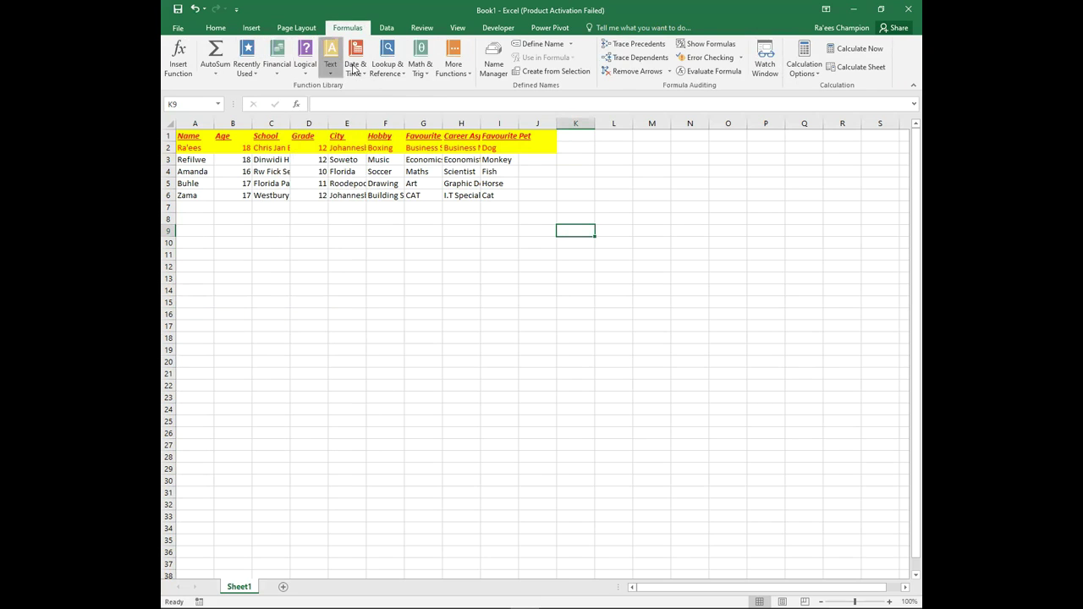
click(355, 71)
click(389, 73)
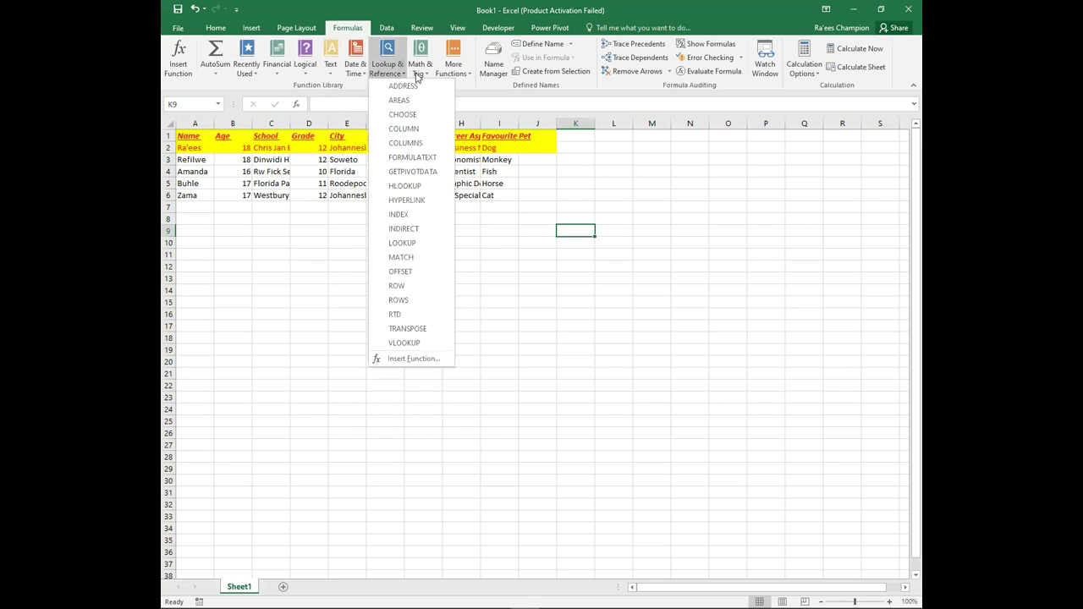
click(418, 73)
click(418, 73)
click(452, 73)
click(452, 72)
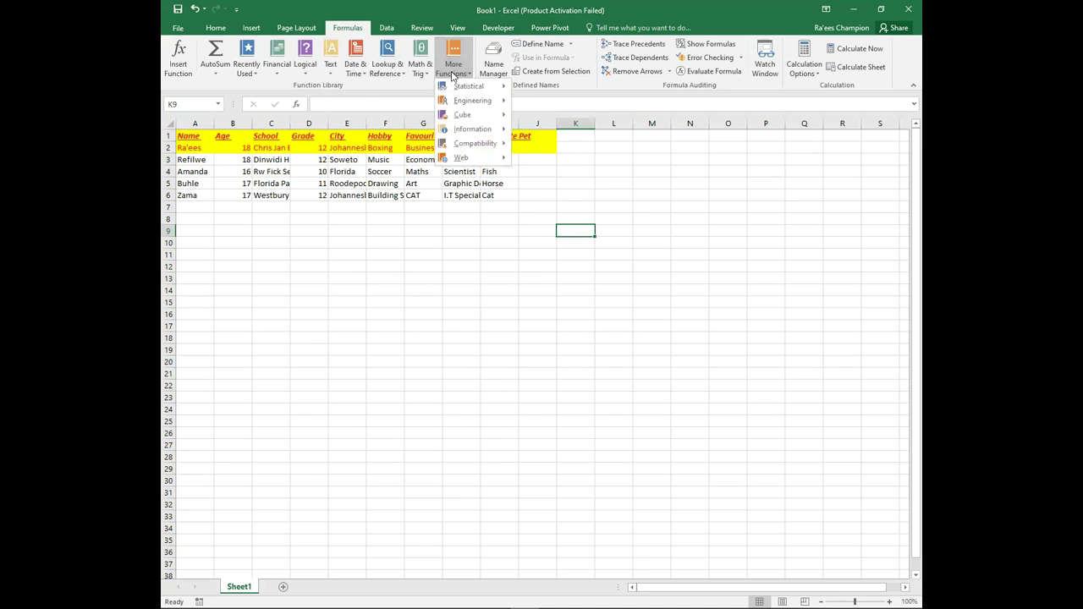
click(387, 29)
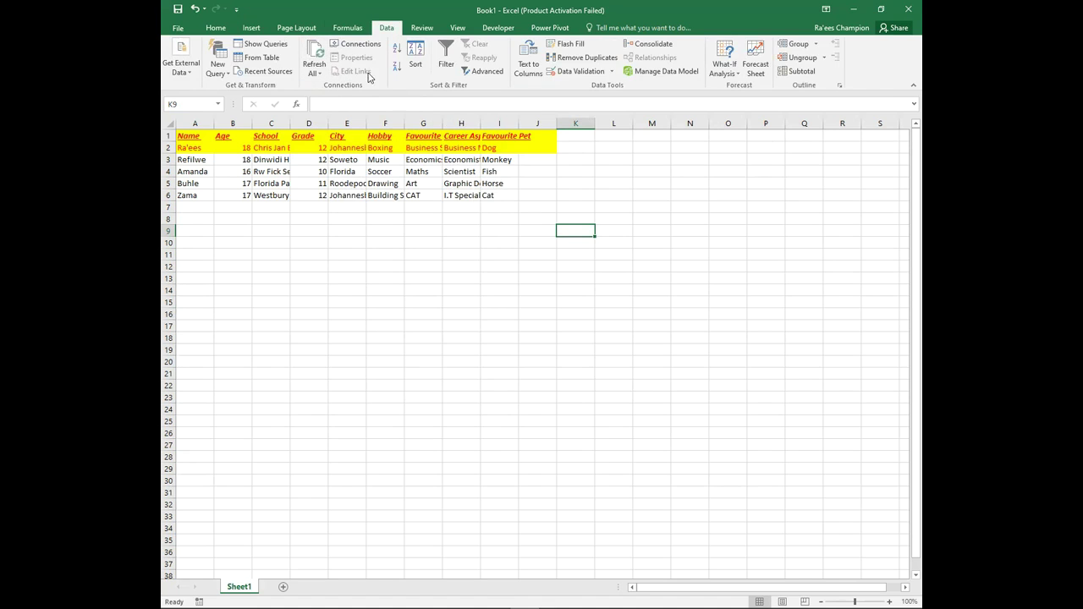
Step: After dismissing a Filter error, add a new comment to cell H9
click(446, 55)
click(551, 342)
click(461, 230)
click(422, 29)
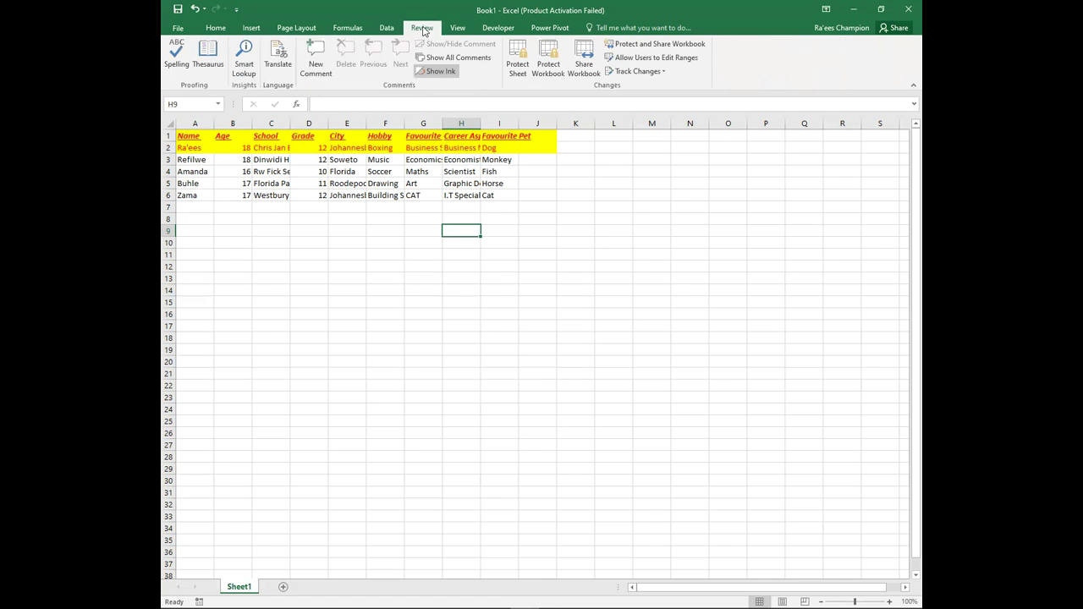
click(321, 63)
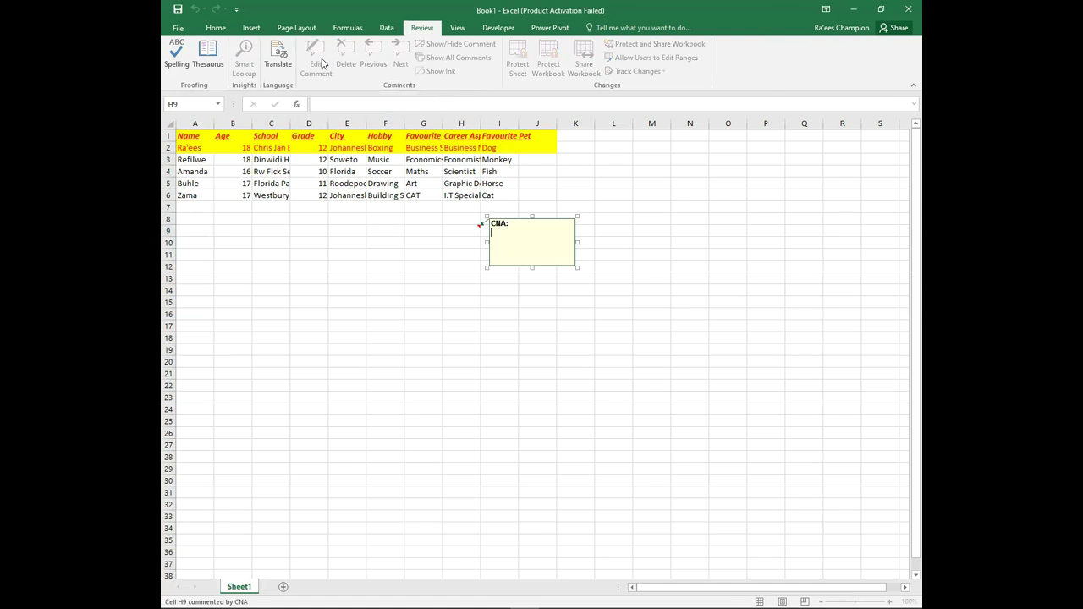
click(613, 254)
Step: Turn the sheet headings and gridlines off and back on from the View tab
click(458, 28)
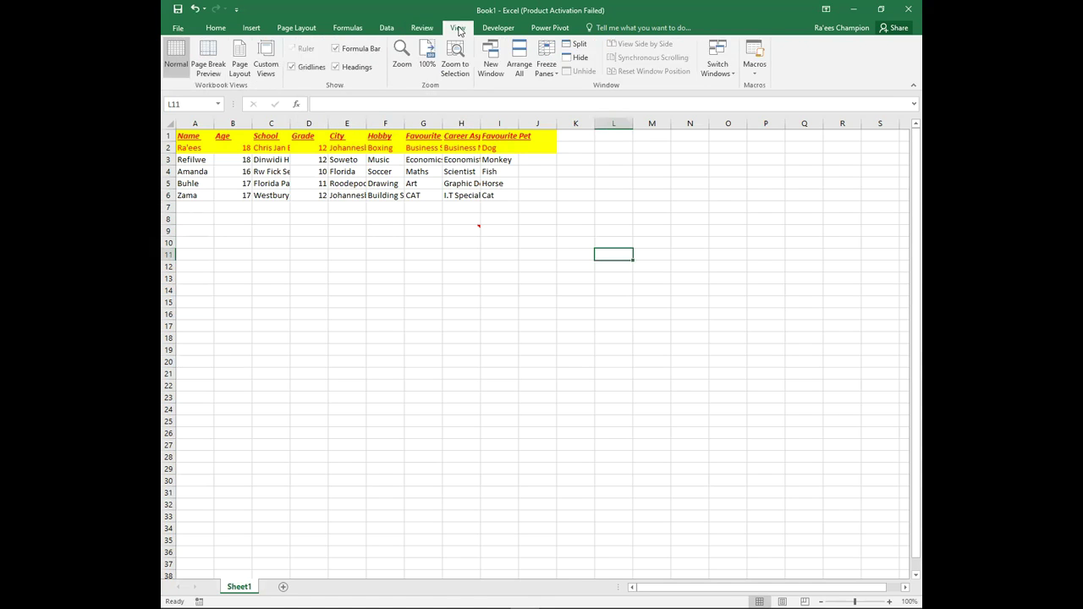
click(336, 67)
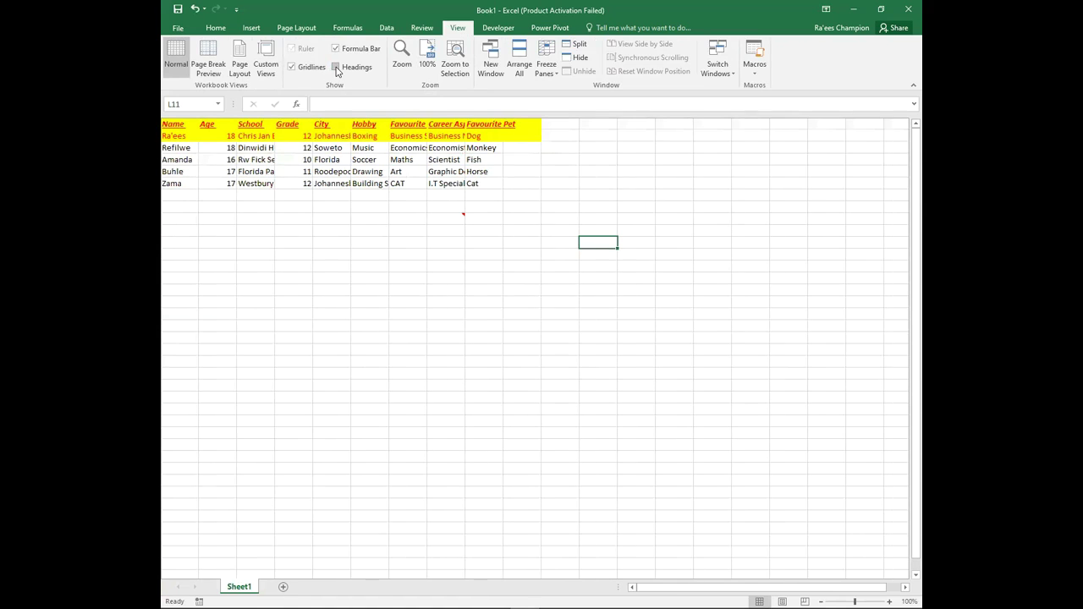
click(336, 67)
click(292, 67)
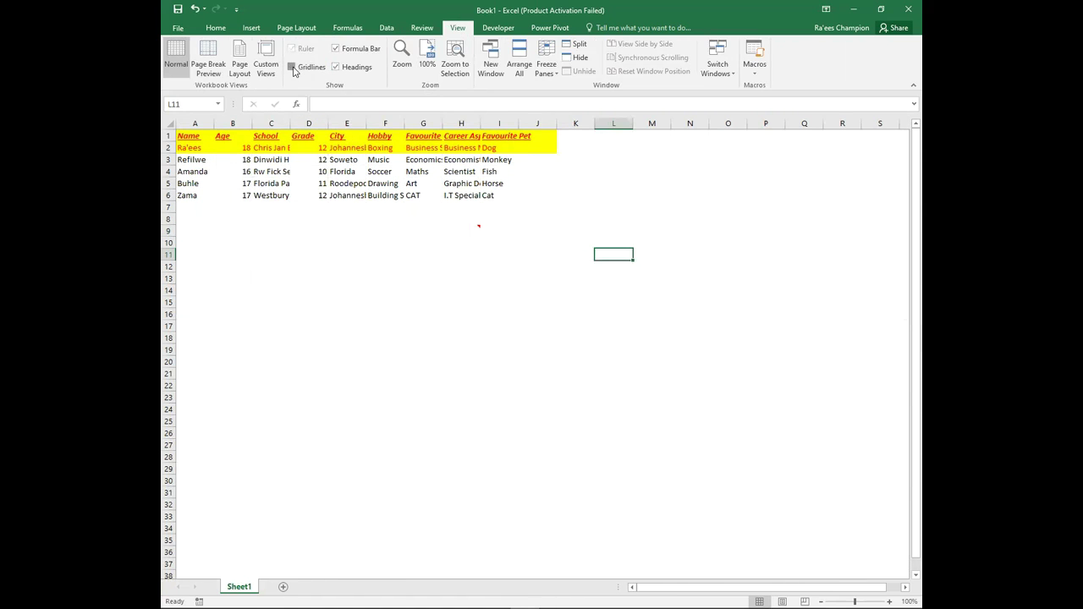
click(292, 67)
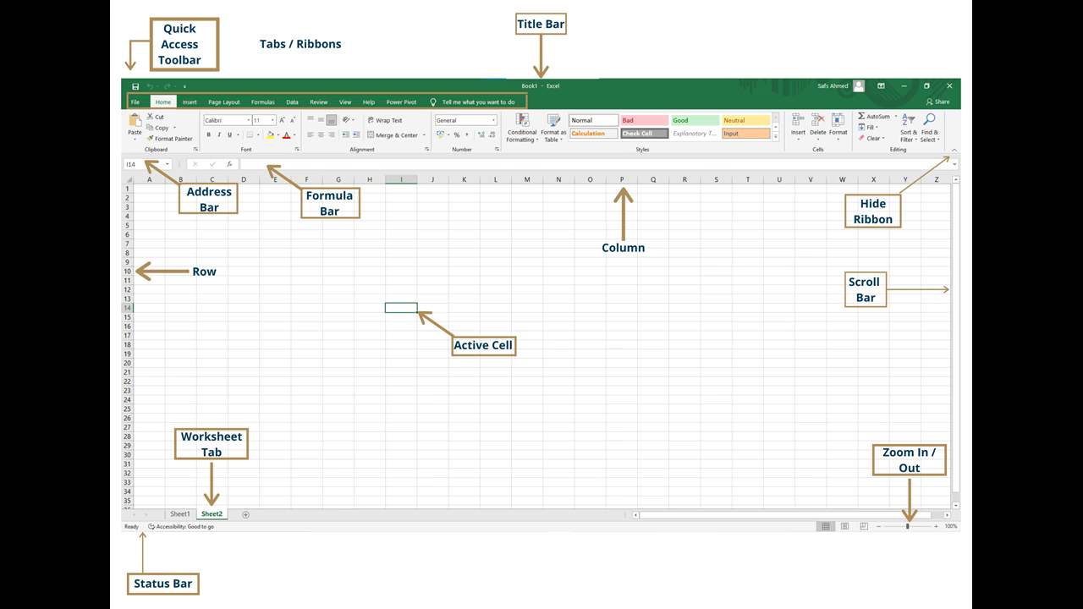